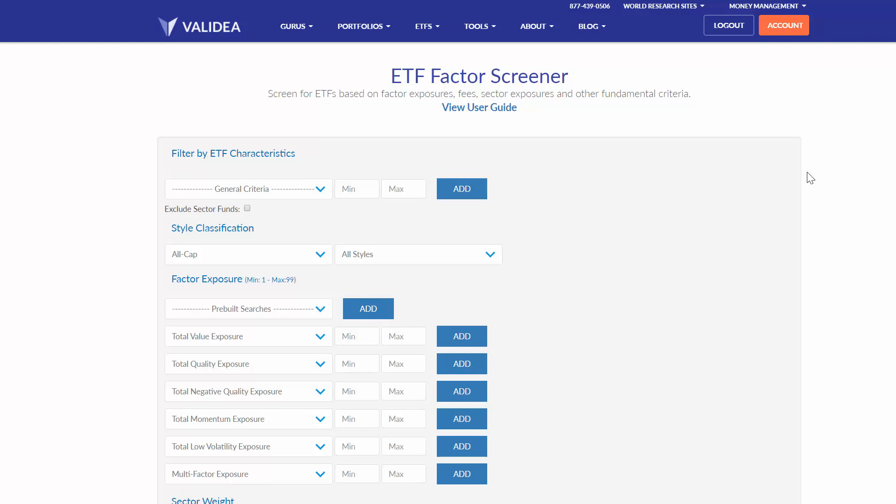
- Add a general criterion that limits the expense ratio to a maximum of .5%
click(477, 29)
click(282, 189)
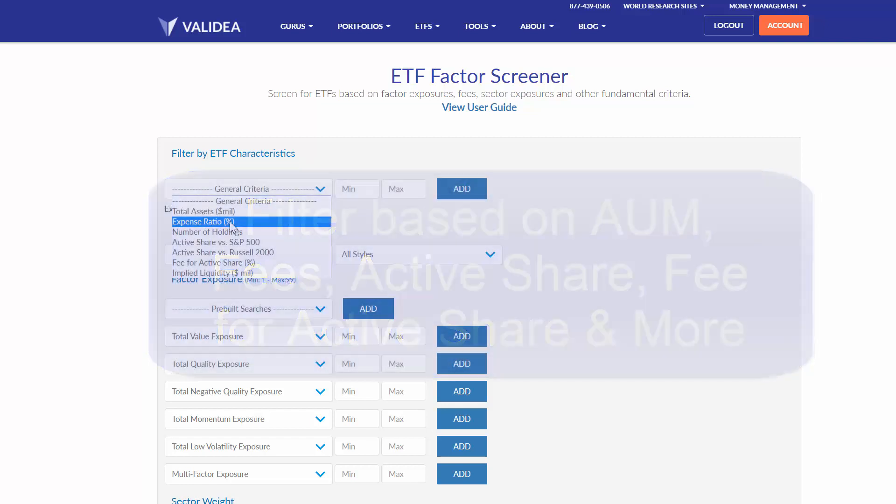
click(236, 220)
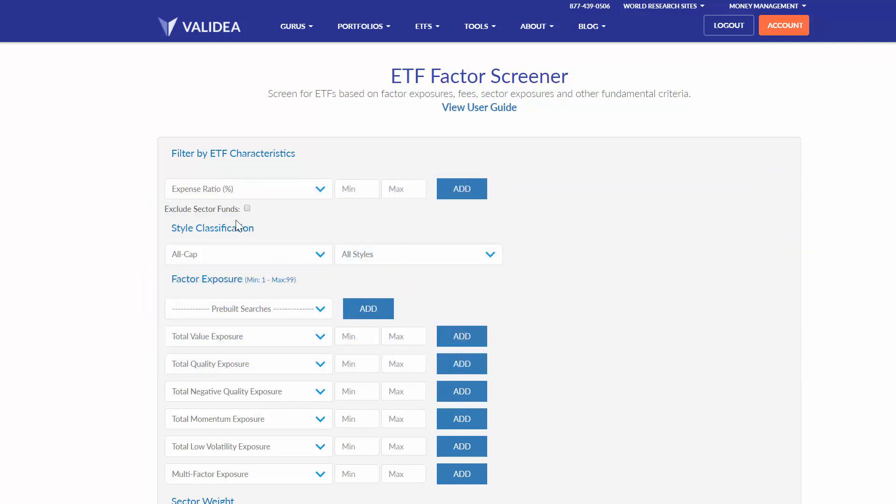
click(396, 192)
text(.5)
click(462, 196)
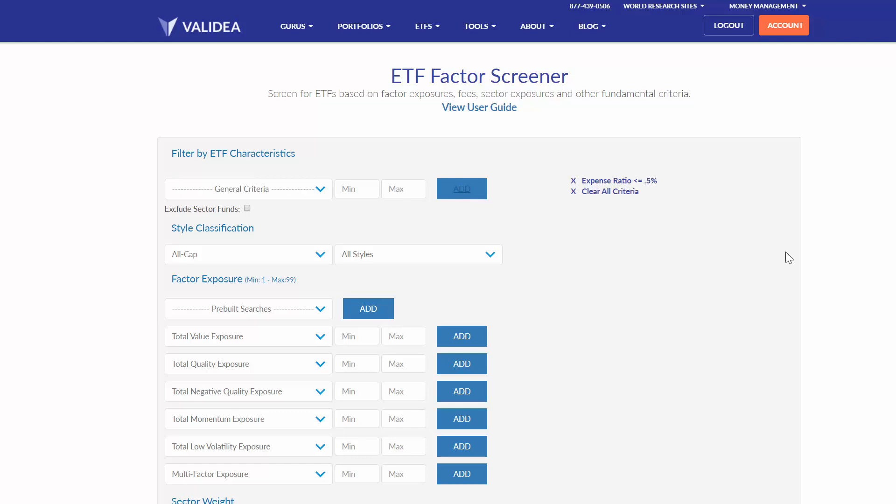
- Review the ETFs matching the expense ratio limit and exclude sector funds from the screen
scroll(786, 251, down, 4)
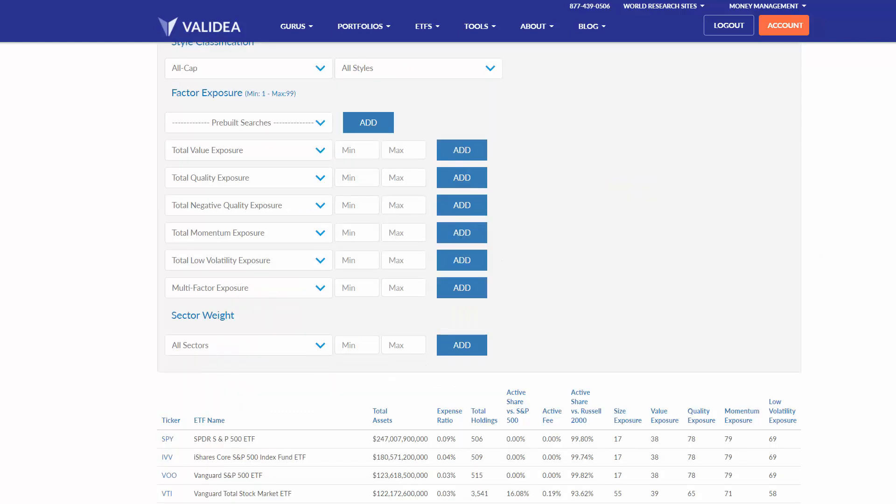
scroll(479, 273, up, 1)
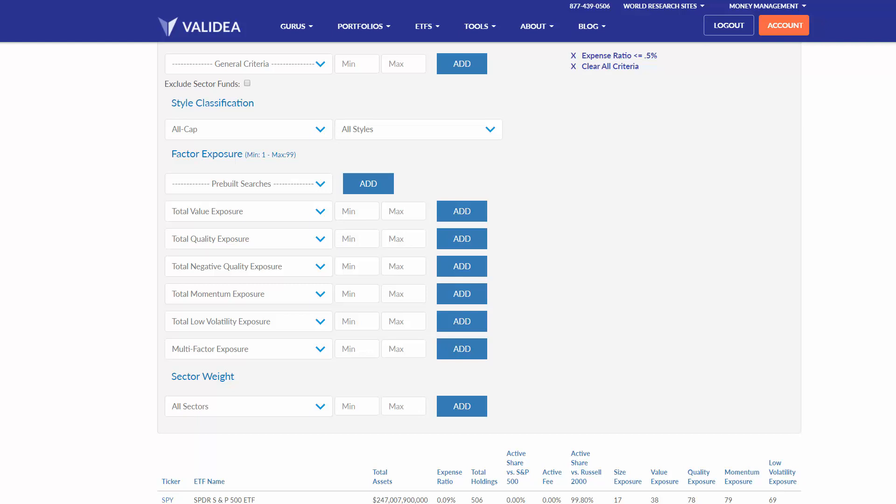
scroll(479, 273, down, 8)
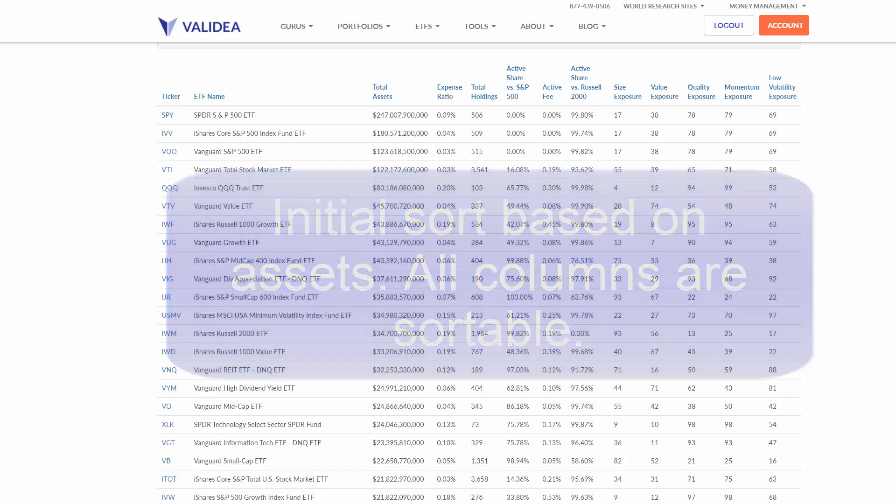
scroll(478, 274, up, 11)
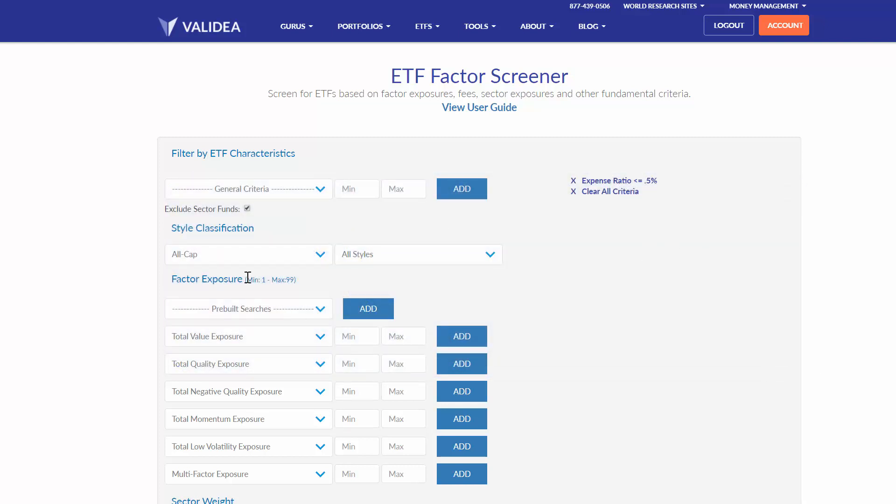
- Look through the market-cap and style options available for the style classification
click(275, 260)
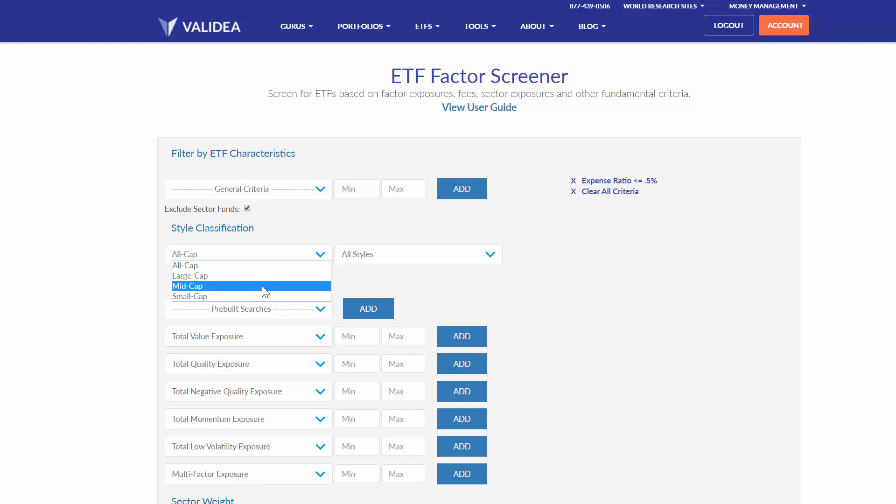
click(391, 270)
click(392, 260)
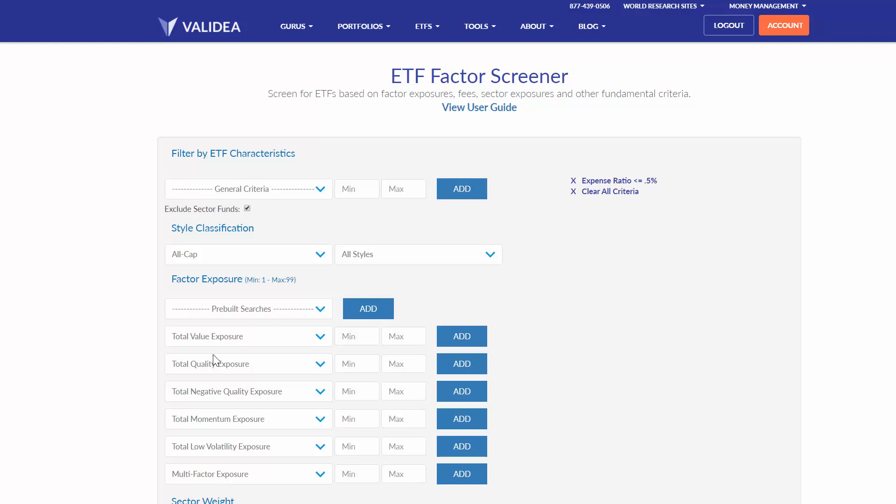
- Add a value factor filter for EV/EBITDA Exposure with a minimum of 90 and review the matching ETFs
click(206, 337)
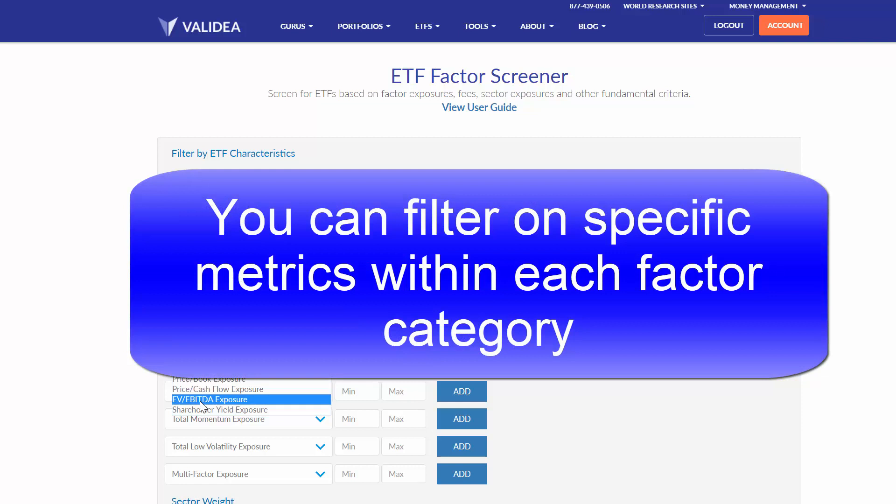
click(201, 402)
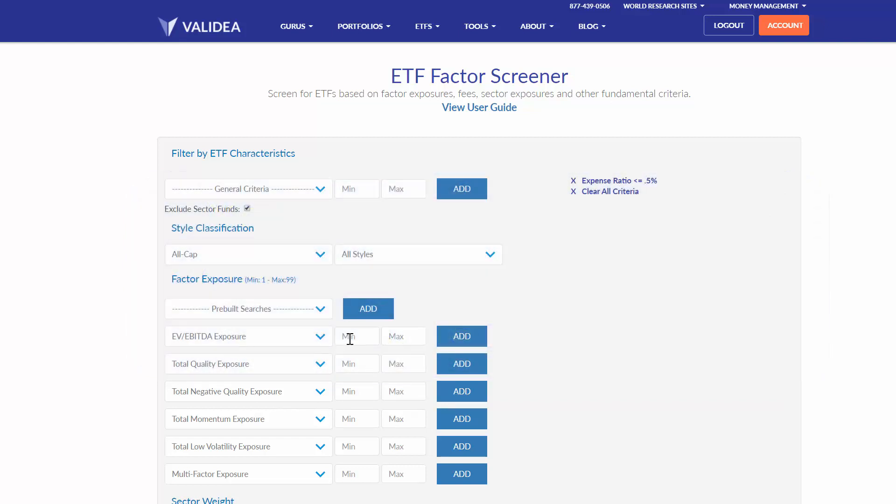
click(351, 338)
text(90)
click(462, 343)
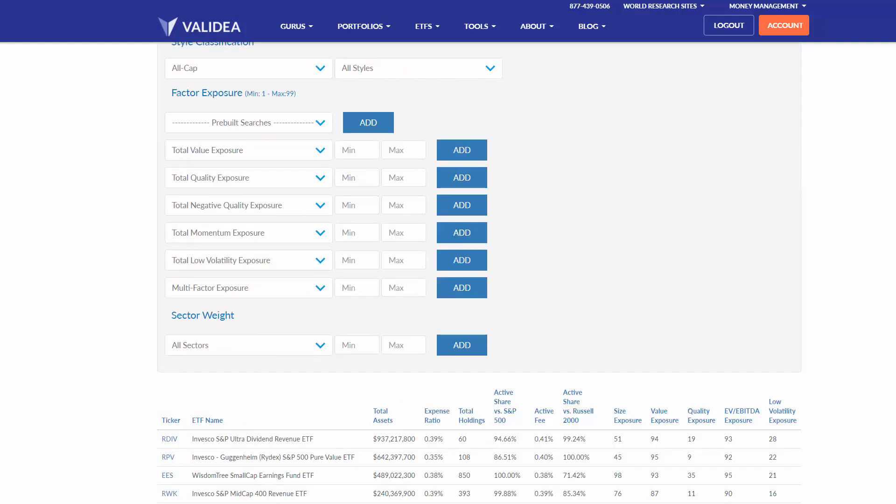
scroll(479, 272, down, 1)
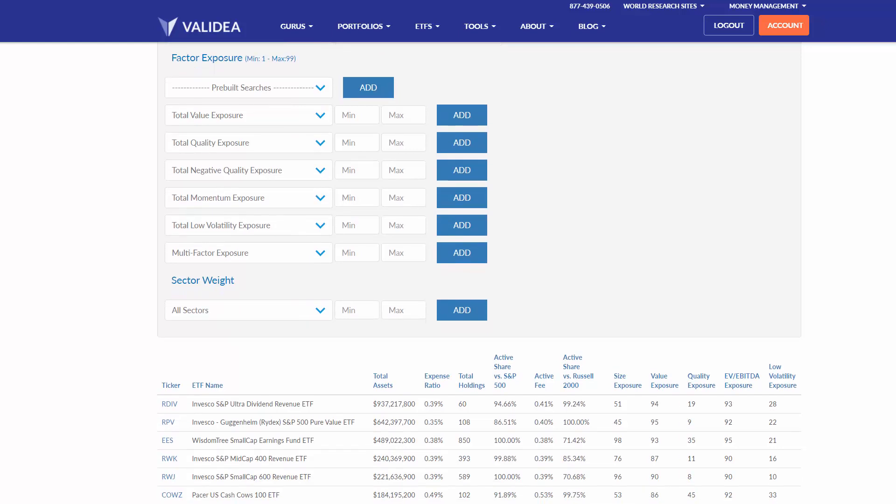
scroll(478, 273, down, 1)
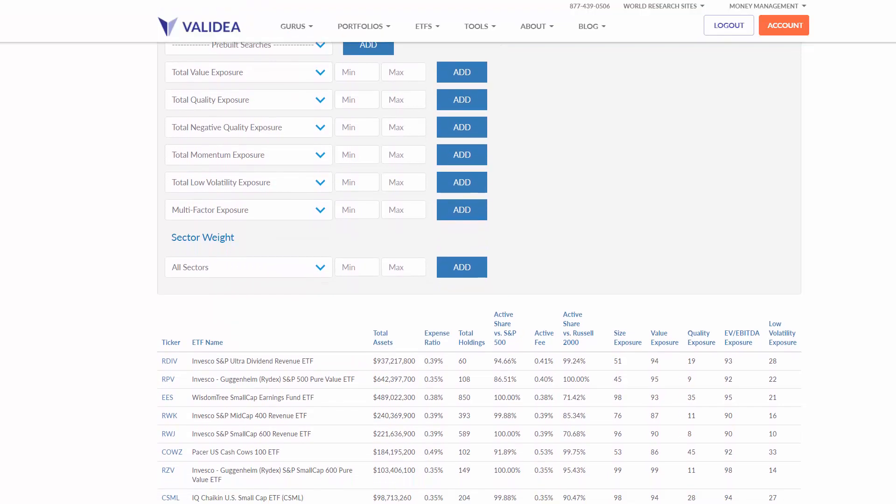
scroll(479, 272, down, 1)
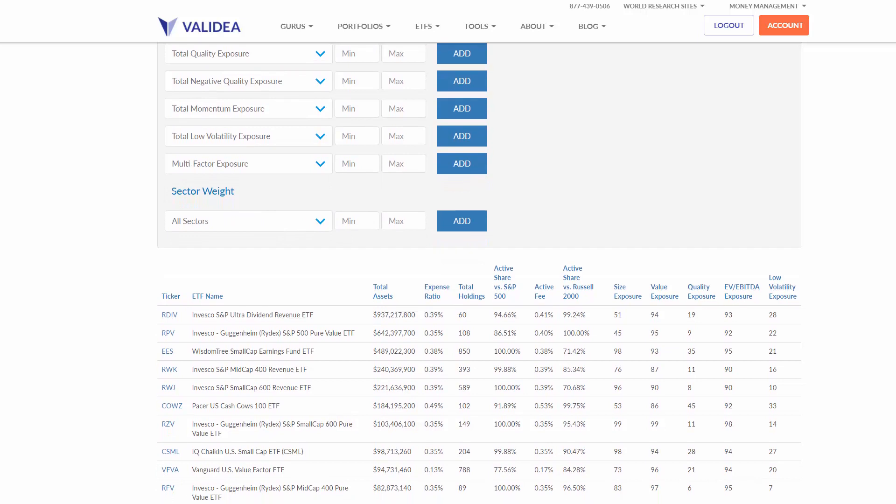
scroll(479, 273, down, 1)
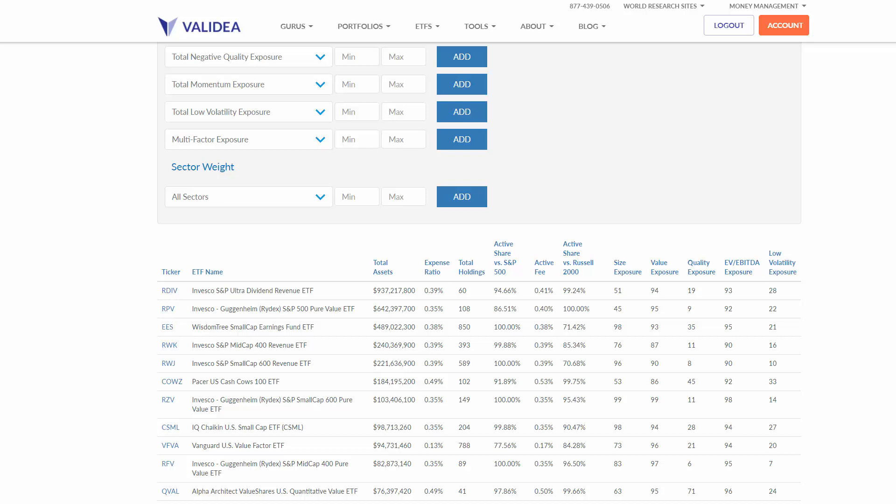
- Clear all criteria, including the expense ratio and EV/EBITDA filters
scroll(186, 294, up, 1)
scroll(479, 273, up, 5)
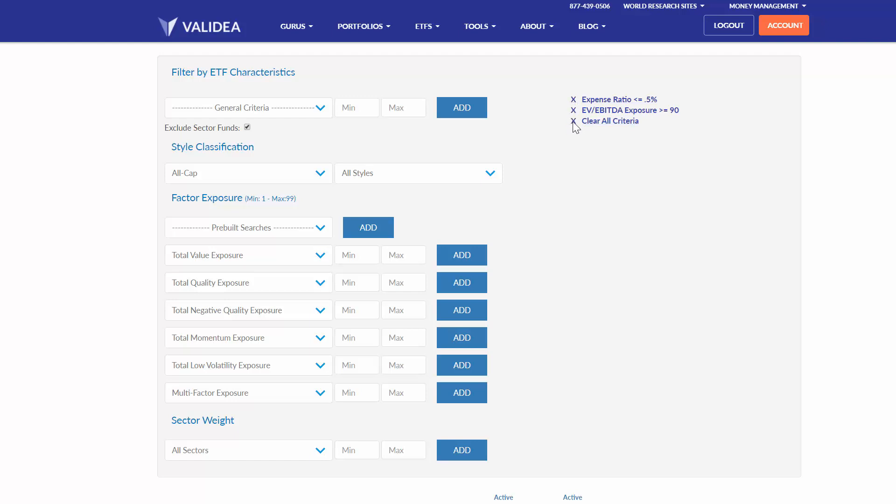
click(574, 122)
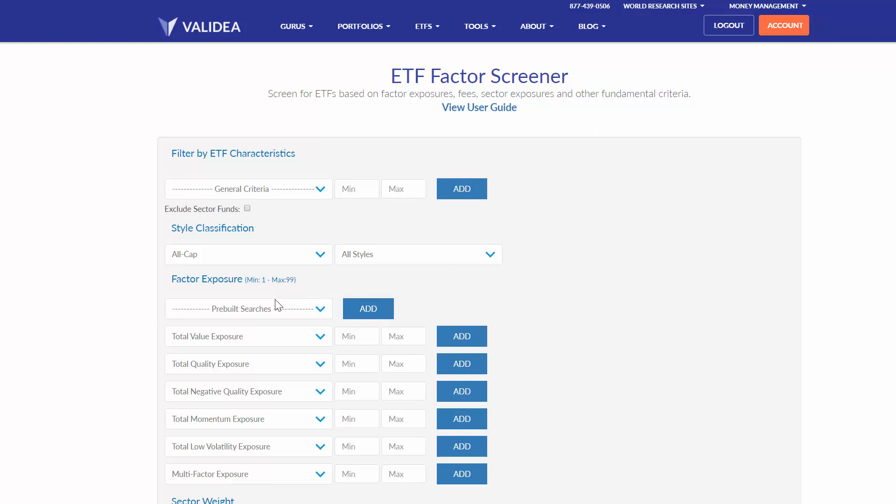
- Add the prebuilt search Most Value Exposure and review the matching ETFs
click(259, 310)
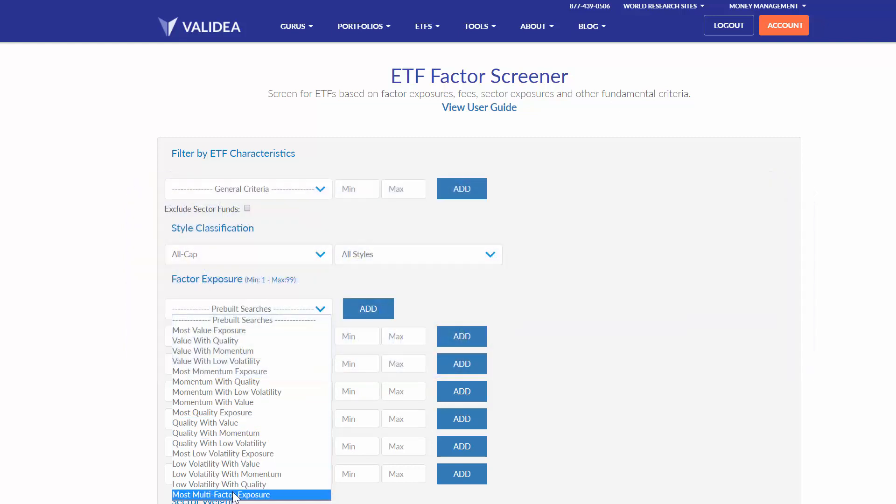
click(235, 330)
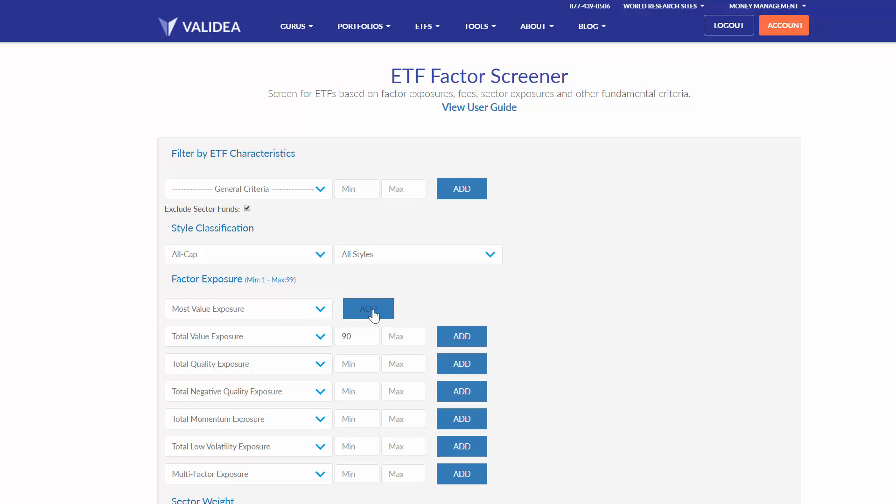
click(373, 315)
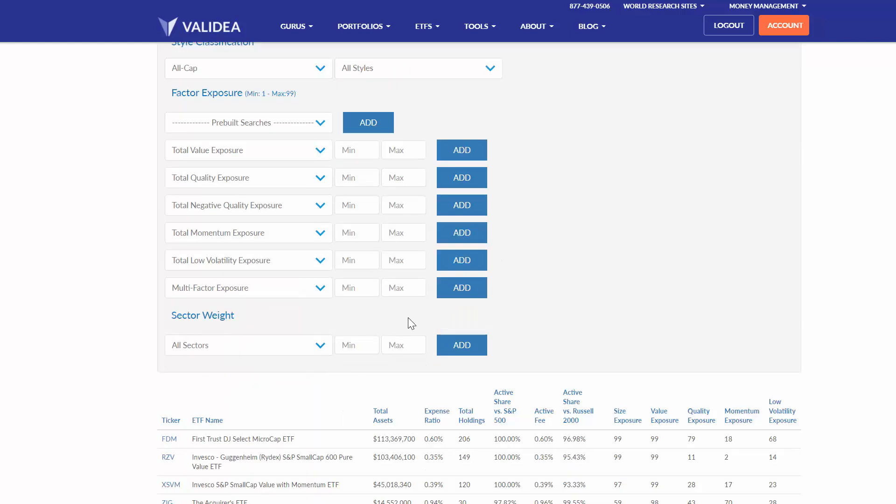
scroll(479, 273, up, 2)
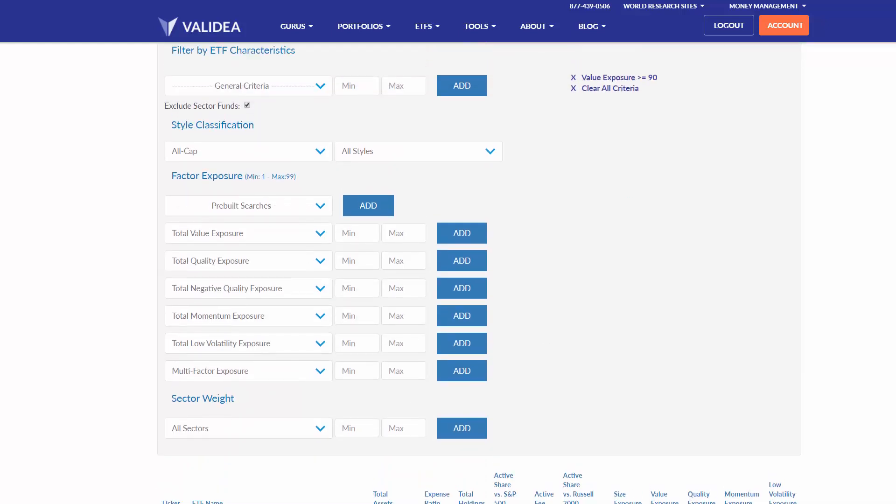
scroll(480, 273, down, 5)
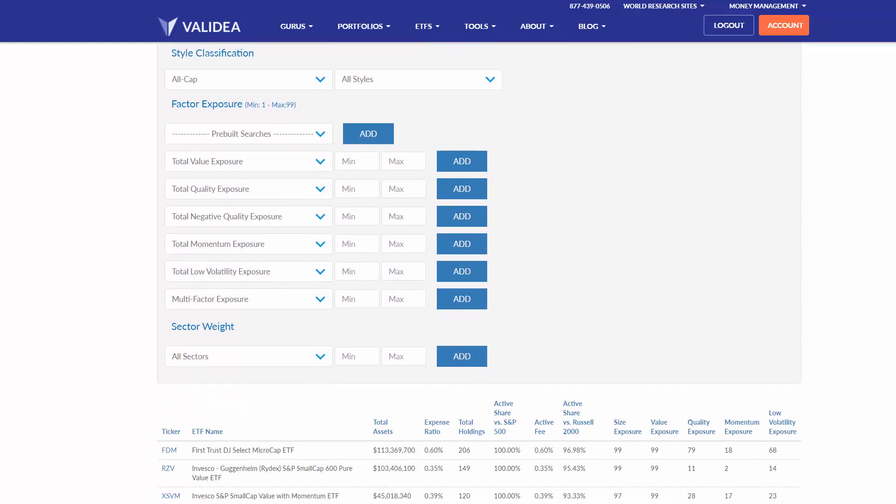
scroll(480, 273, down, 3)
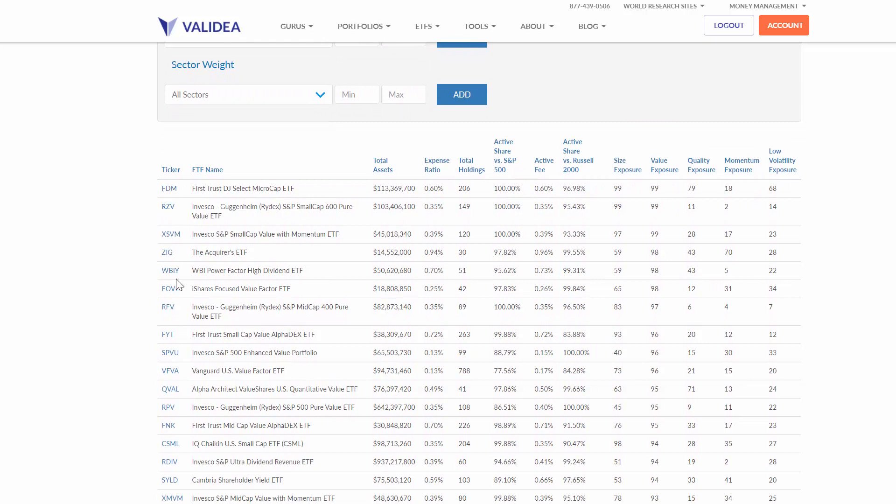
- Narrow the value search with a Price/Book Exposure minimum of 95 and review the matching ETFs
scroll(845, 318, up, 2)
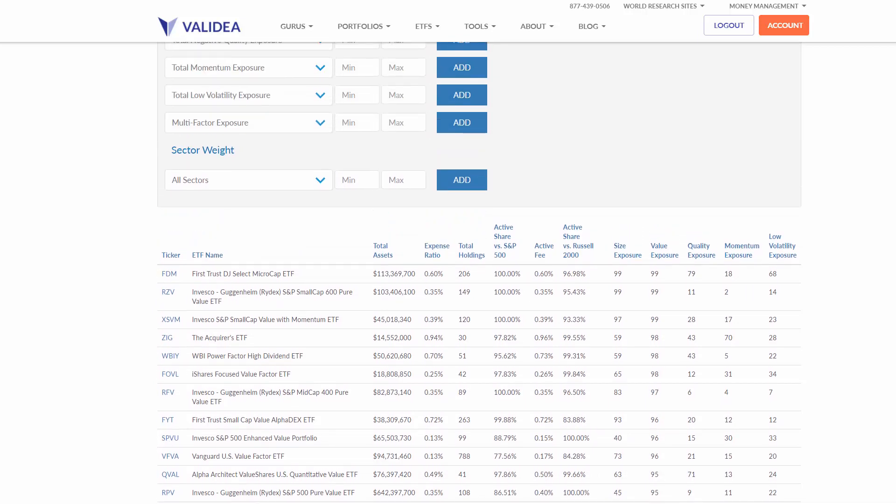
scroll(350, 252, up, 5)
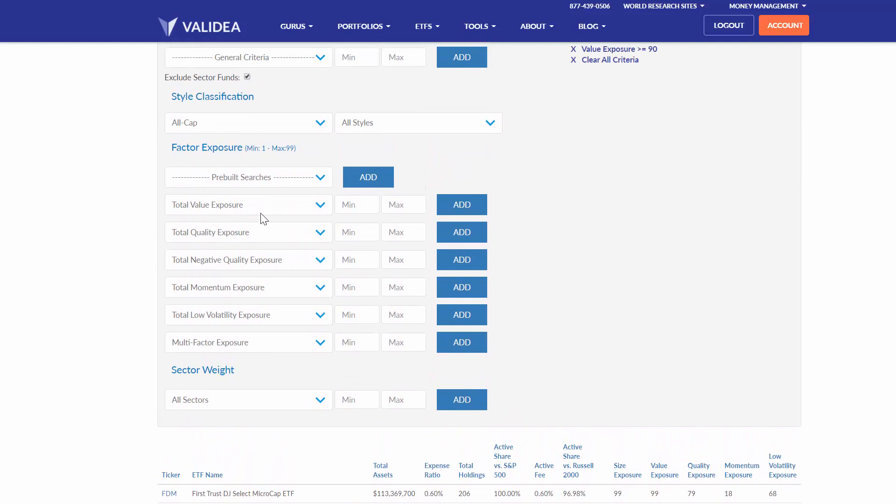
click(262, 206)
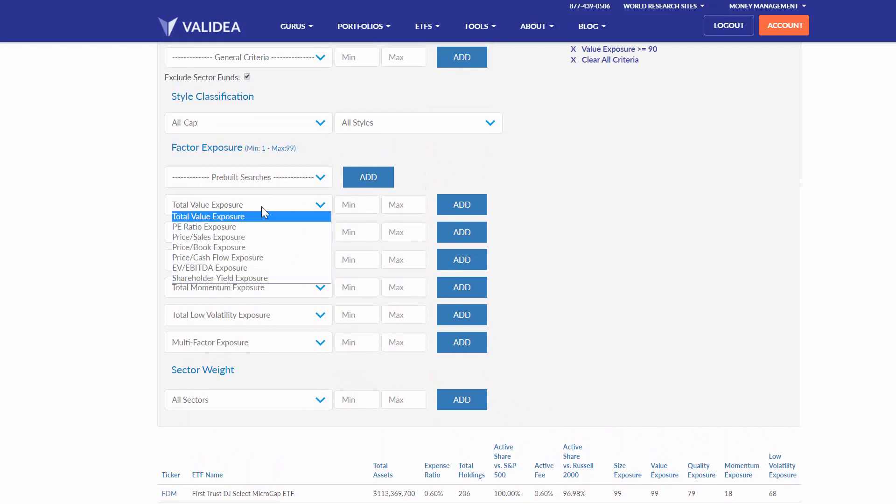
click(231, 247)
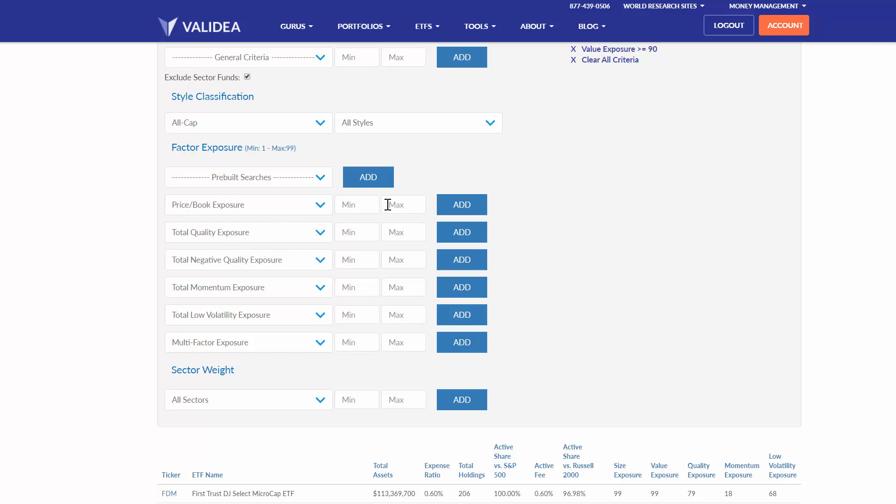
click(372, 205)
text(95)
click(461, 211)
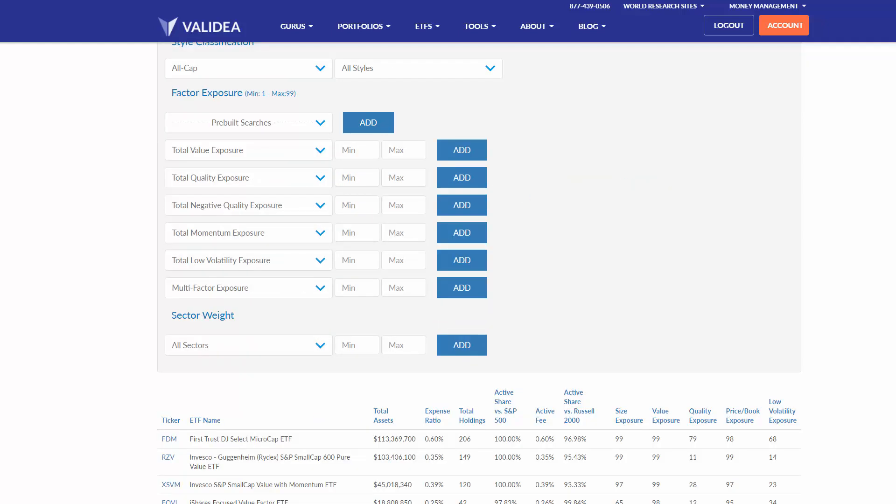
scroll(479, 273, down, 1)
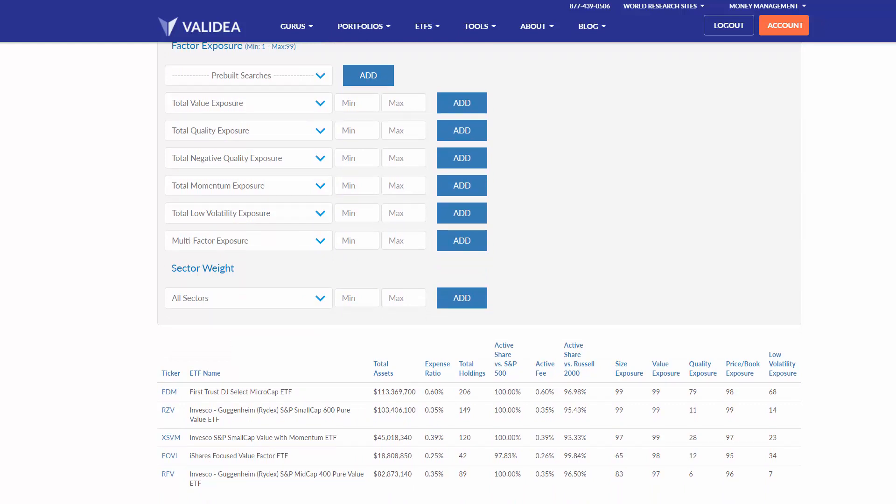
- Clear all criteria, including the Value Exposure and Price/Book Exposure filters
scroll(479, 273, up, 7)
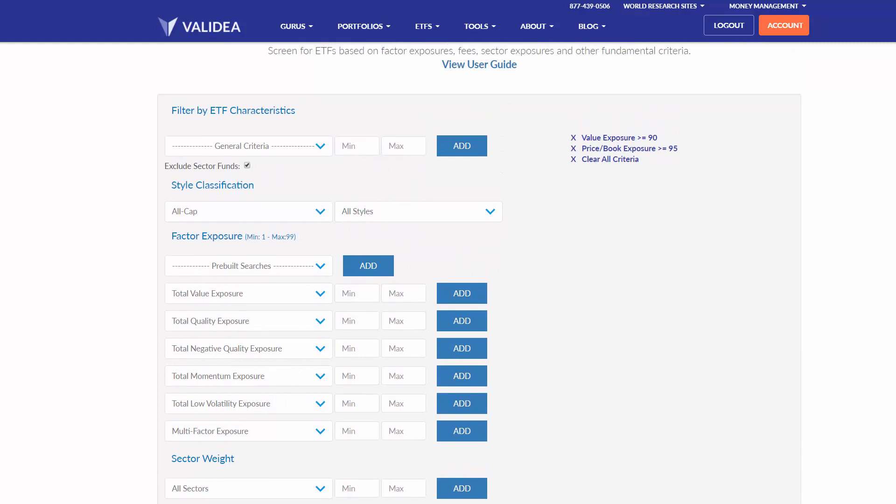
scroll(479, 273, up, 2)
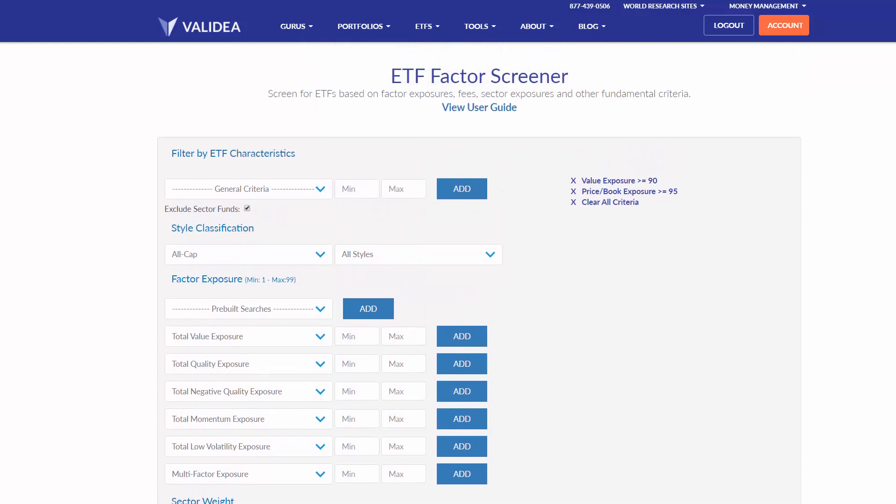
click(573, 203)
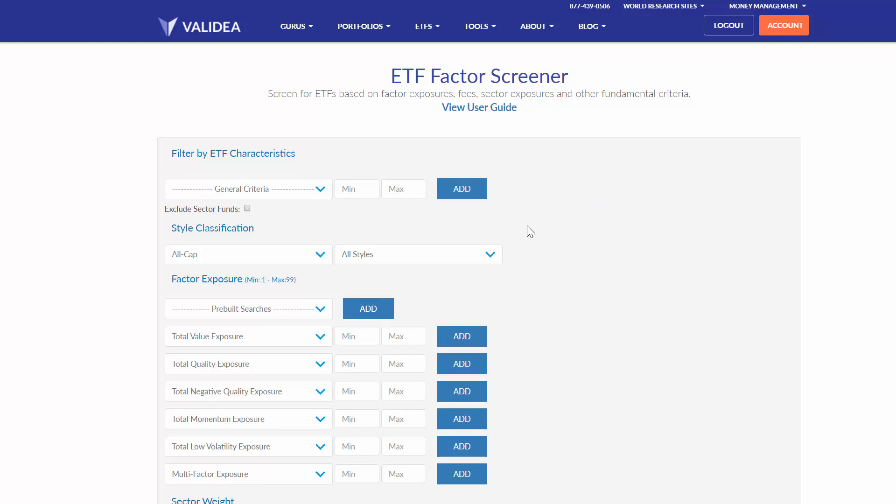
- Add the prebuilt search Most Multi-Factor Exposure with sector funds excluded and review the matching ETFs
click(257, 310)
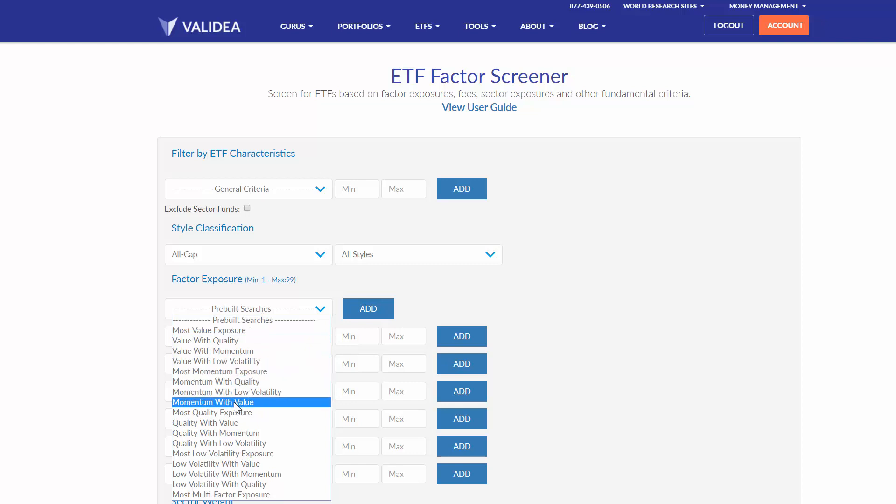
click(210, 495)
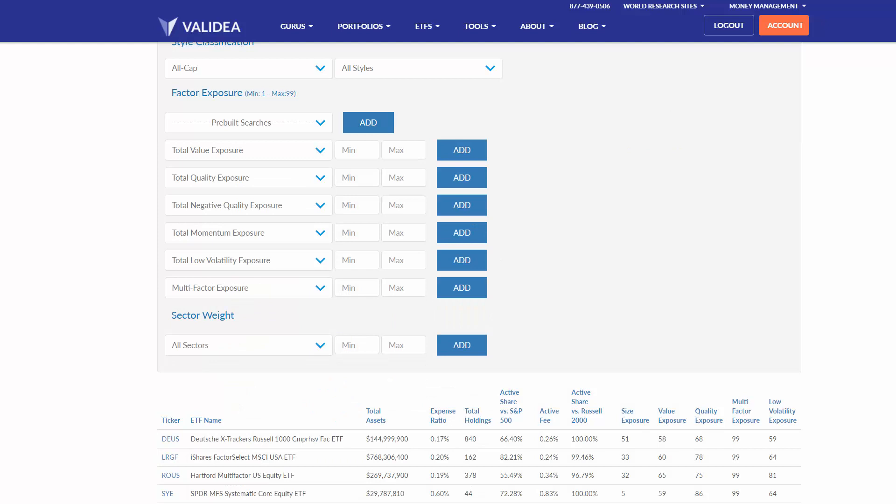
scroll(479, 273, down, 2)
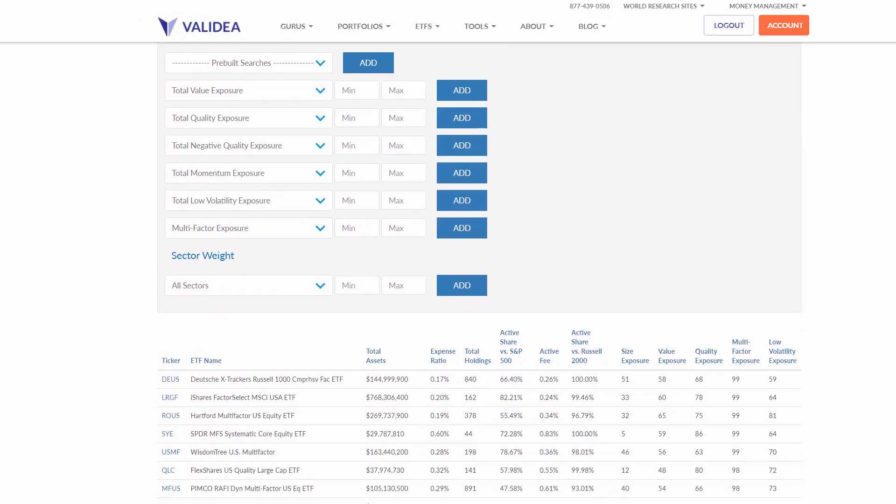
scroll(479, 274, down, 4)
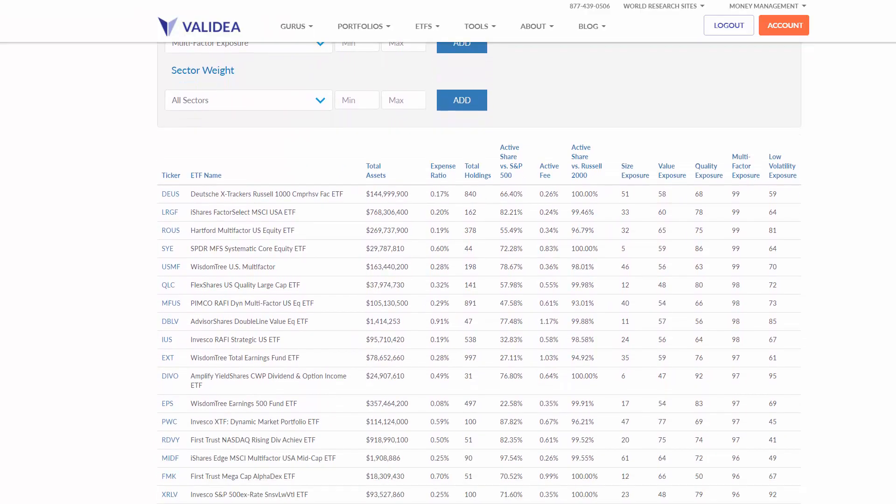
scroll(596, 71, down, 2)
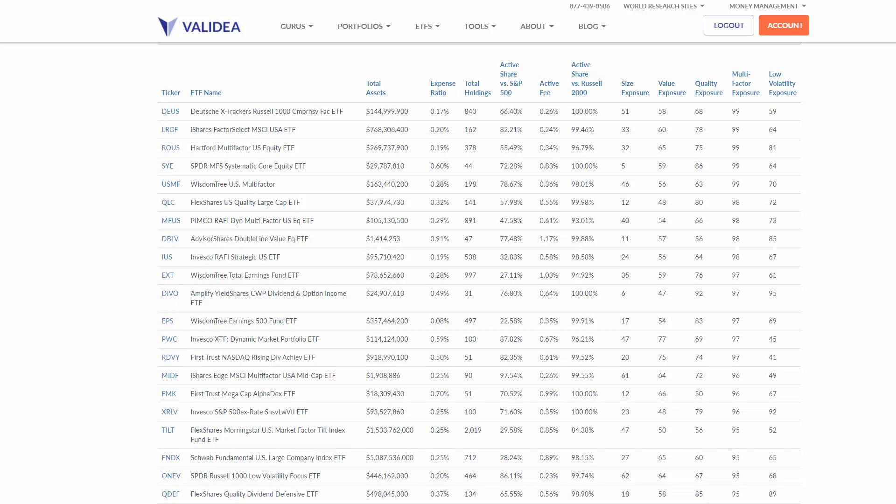
scroll(479, 272, up, 1)
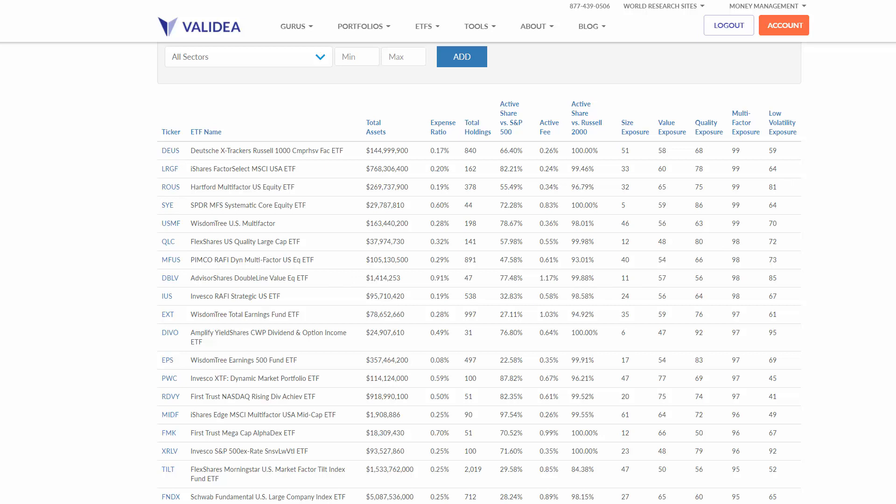
scroll(479, 273, down, 1)
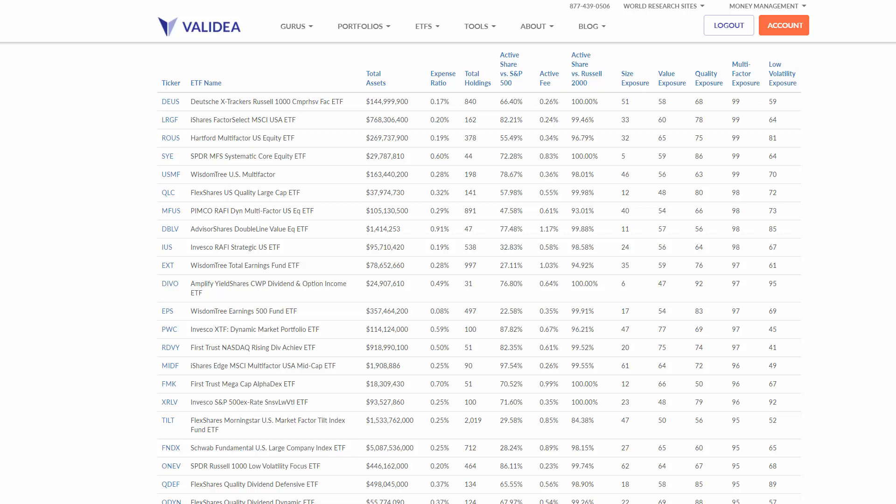
scroll(479, 274, up, 9)
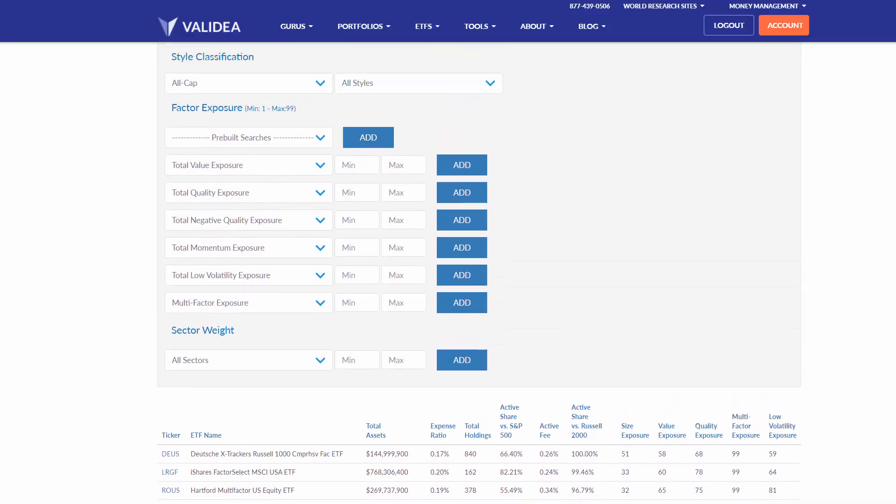
scroll(479, 270, up, 2)
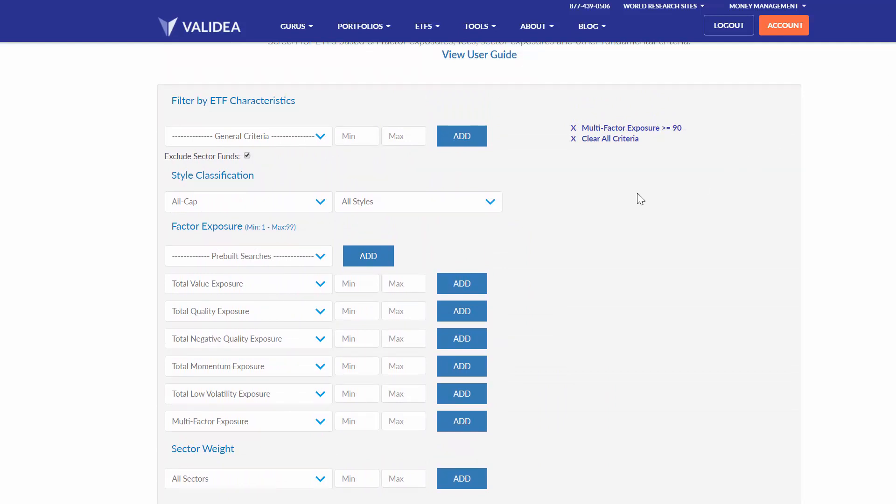
- Clear all criteria, including the Multi-Factor Exposure filter
click(573, 140)
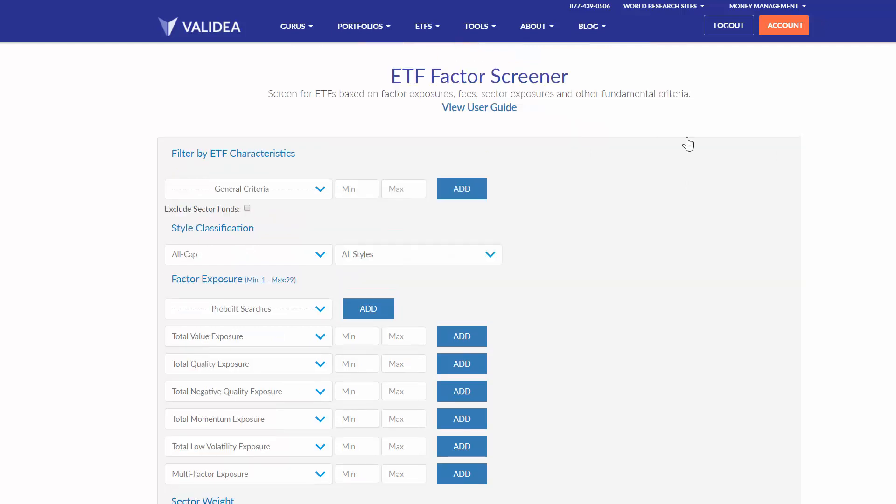
- Exclude sector funds and add a Total Value Exposure filter with a minimum of 90
scroll(479, 280, down, 1)
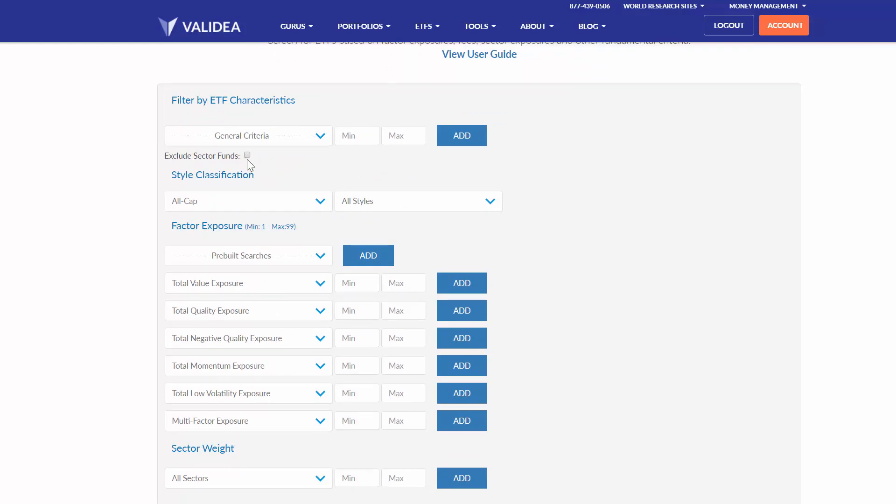
click(230, 481)
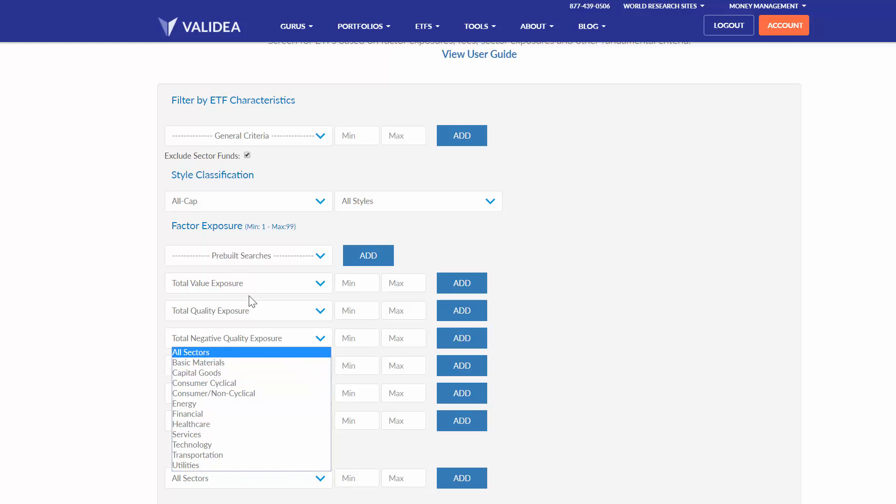
click(355, 284)
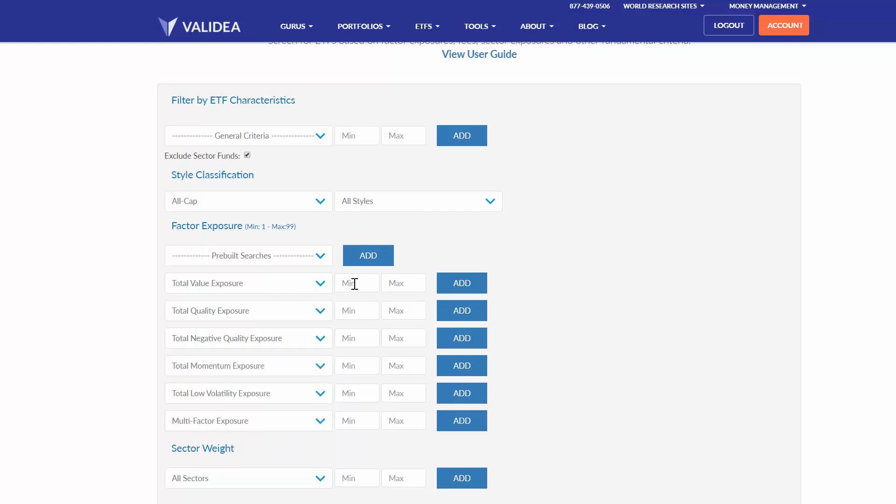
text(90)
click(460, 284)
- Set up a sector weight filter for Energy with a maximum of 10
scroll(479, 273, down, 1)
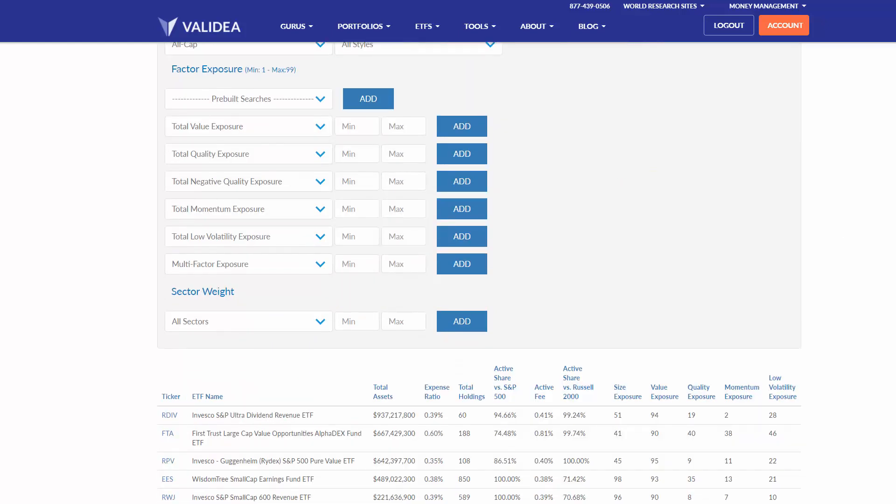
click(235, 320)
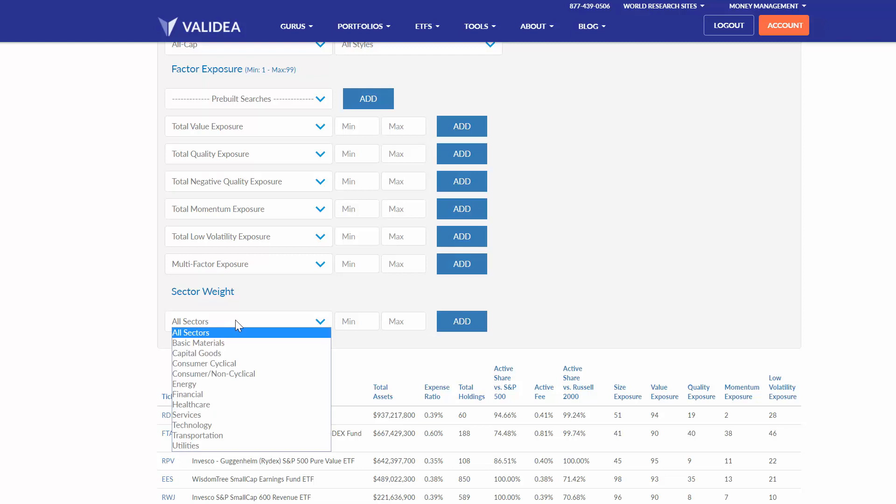
click(201, 384)
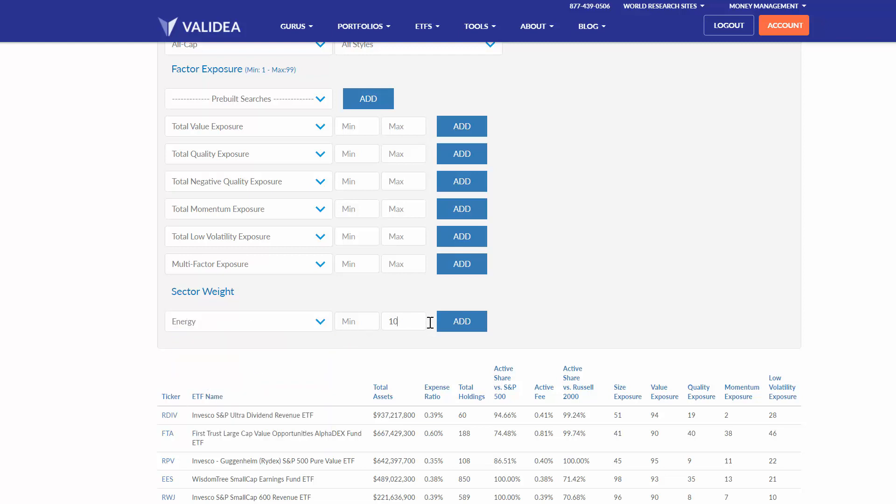